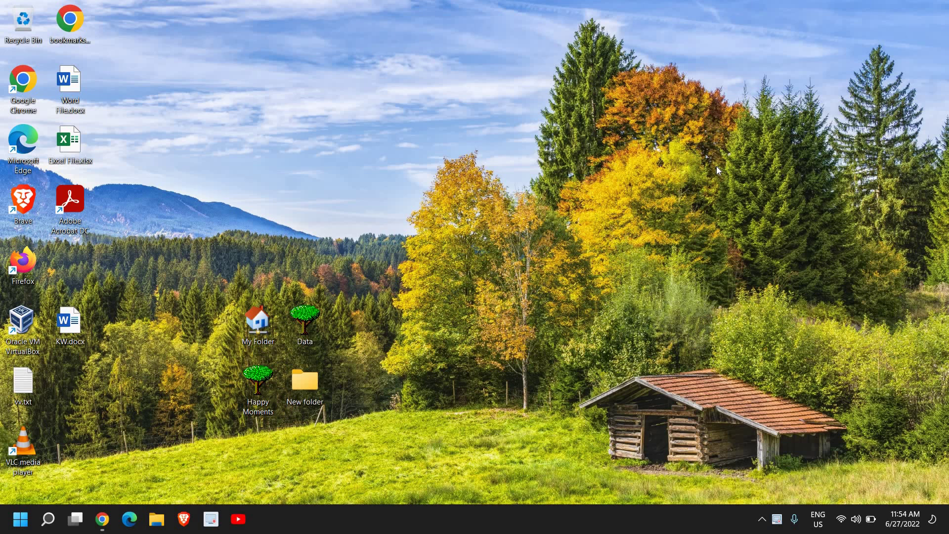
Launch Chrome from the taskbar to show Google Calendar's Jun–Jul 2022 week view.
left_click(103, 519)
Reload Google Calendar at plain calendar.google.com and bring up the Google apps panel.
left_click(171, 32)
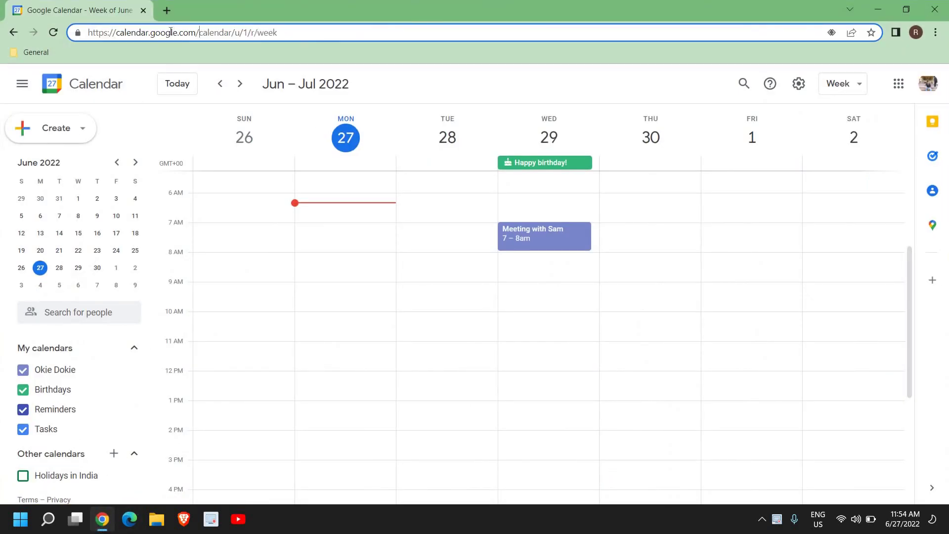
left_click(84, 42, "shift")
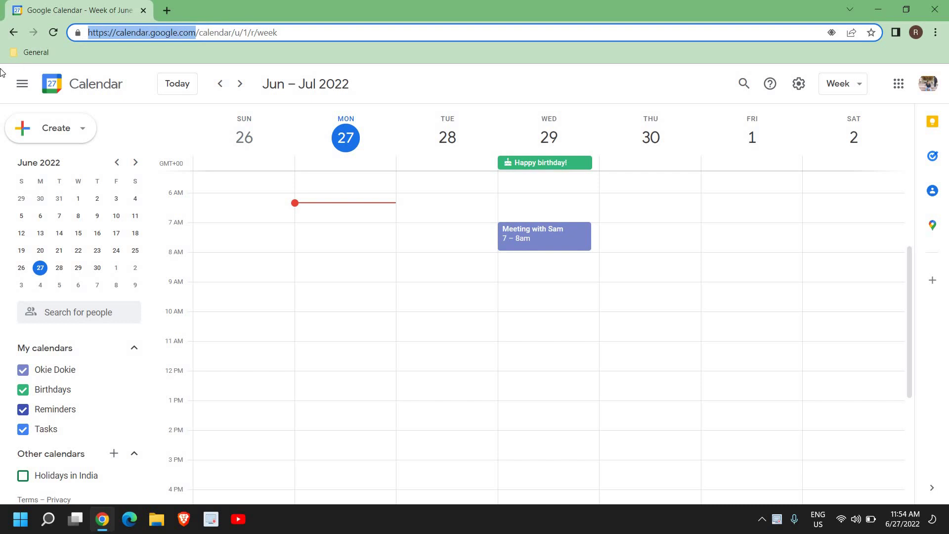
left_click(275, 29)
key("ctrl+a")
type("cal")
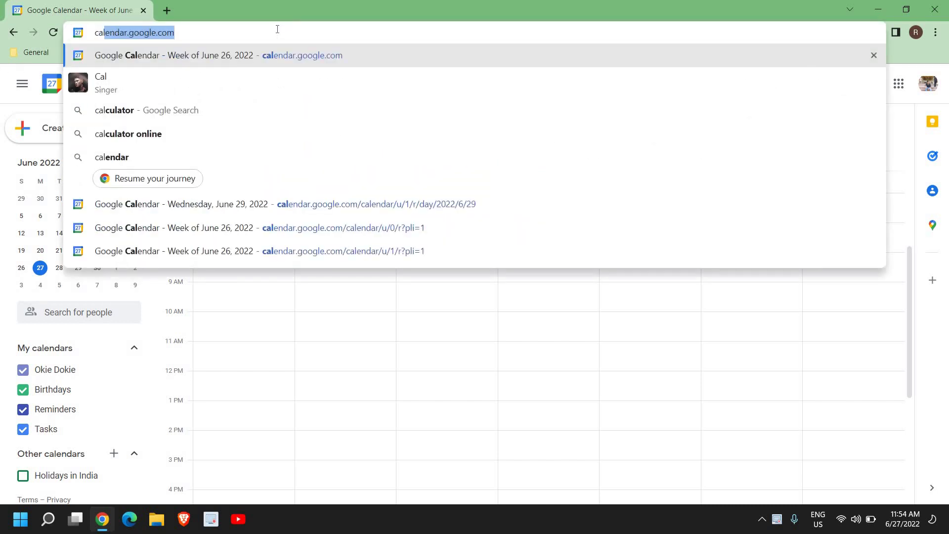
key("Right")
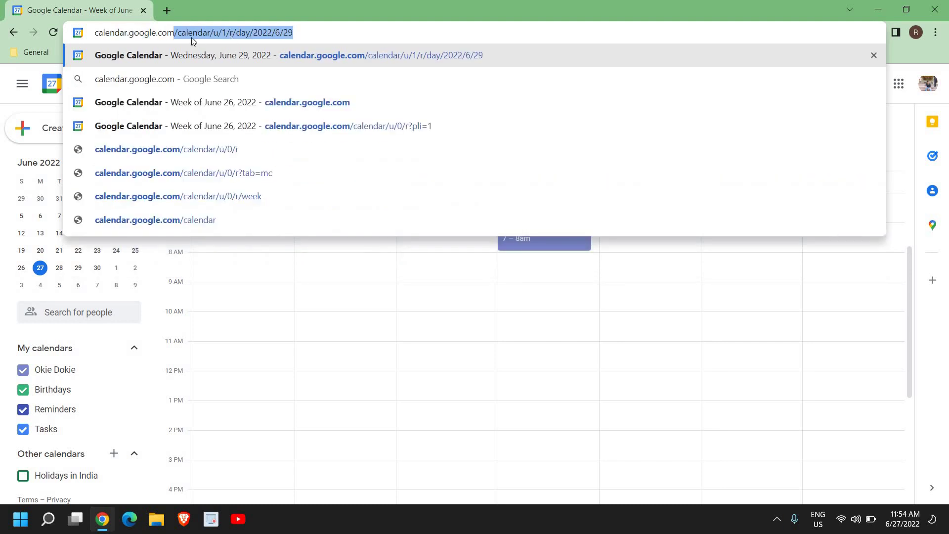
key("Delete")
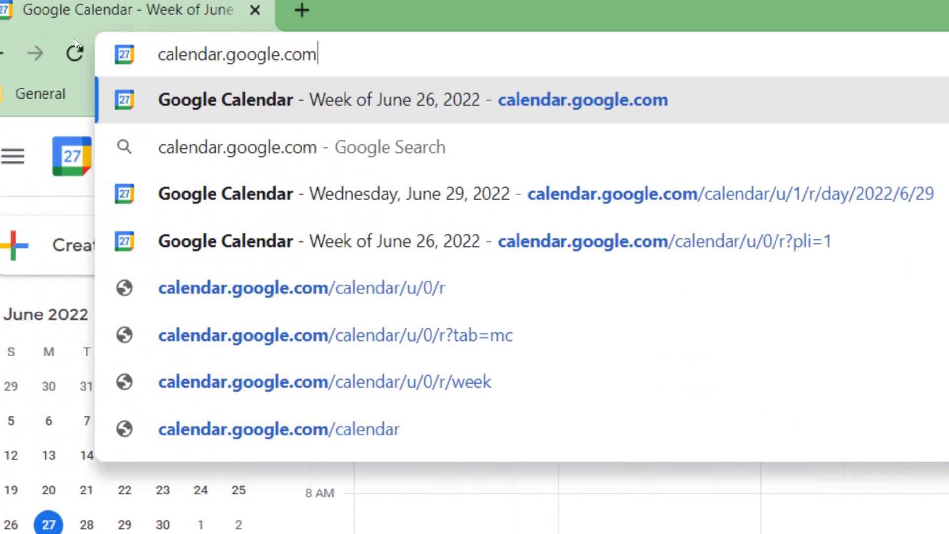
key("Return")
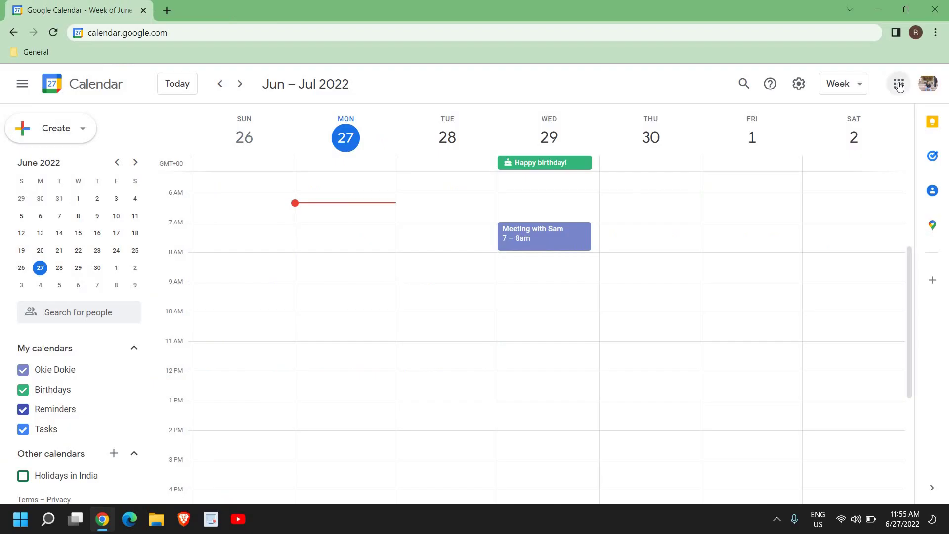
left_click(899, 85)
scroll(885, 288, "down", 4)
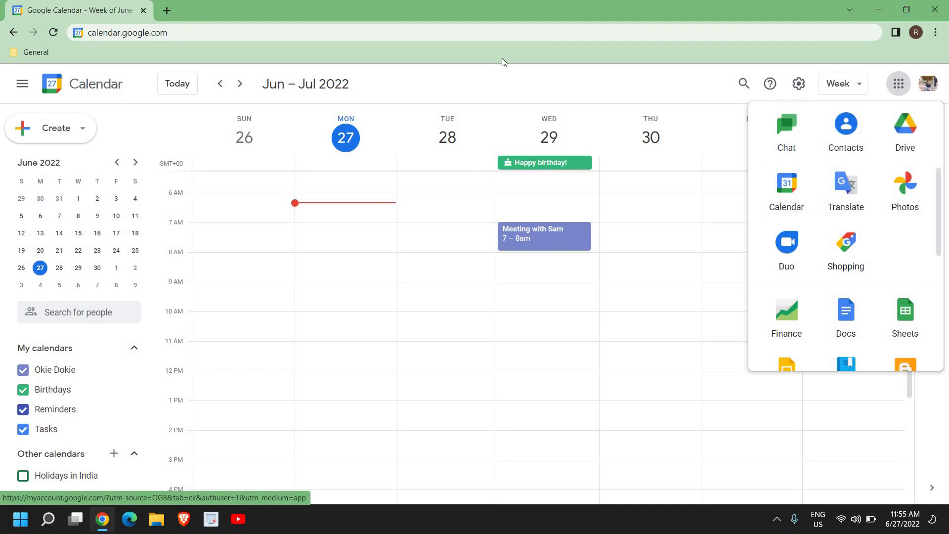
left_click(898, 85)
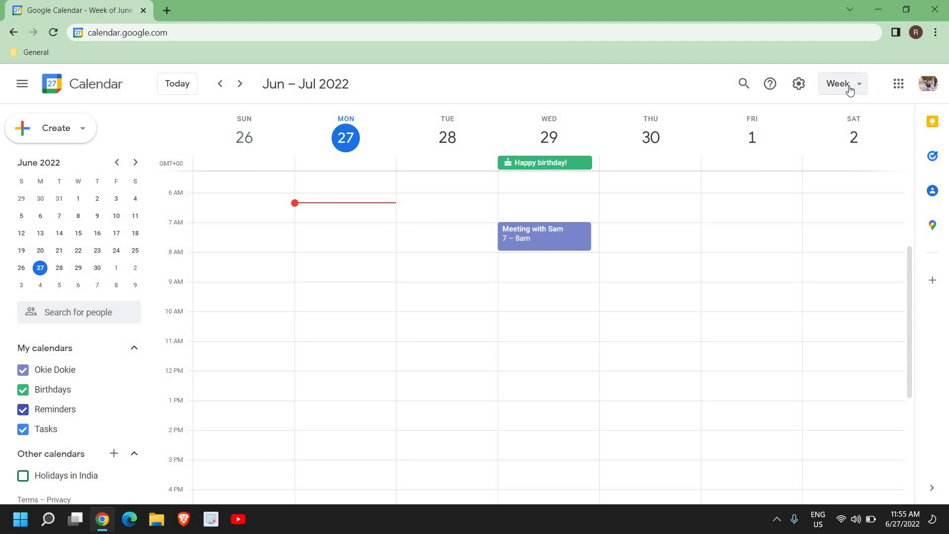
left_click(850, 89)
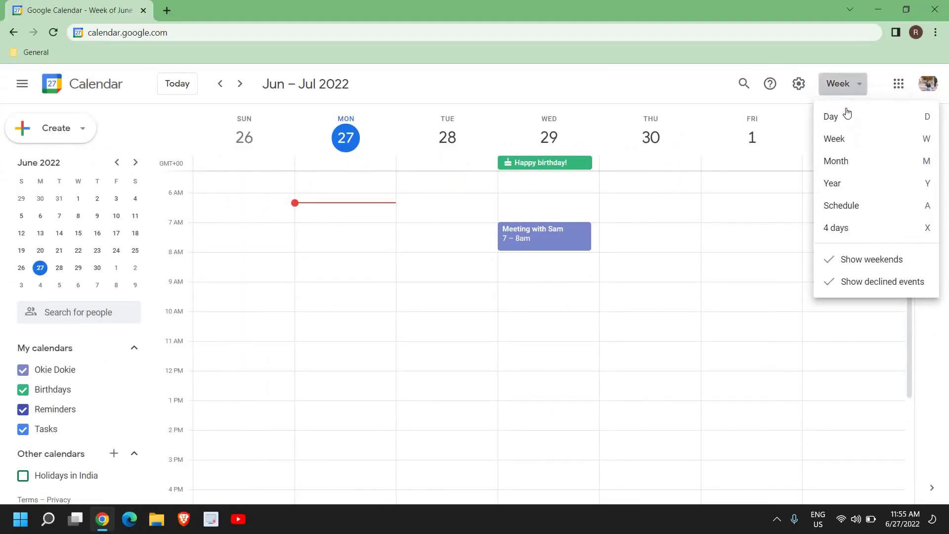
left_click(846, 115)
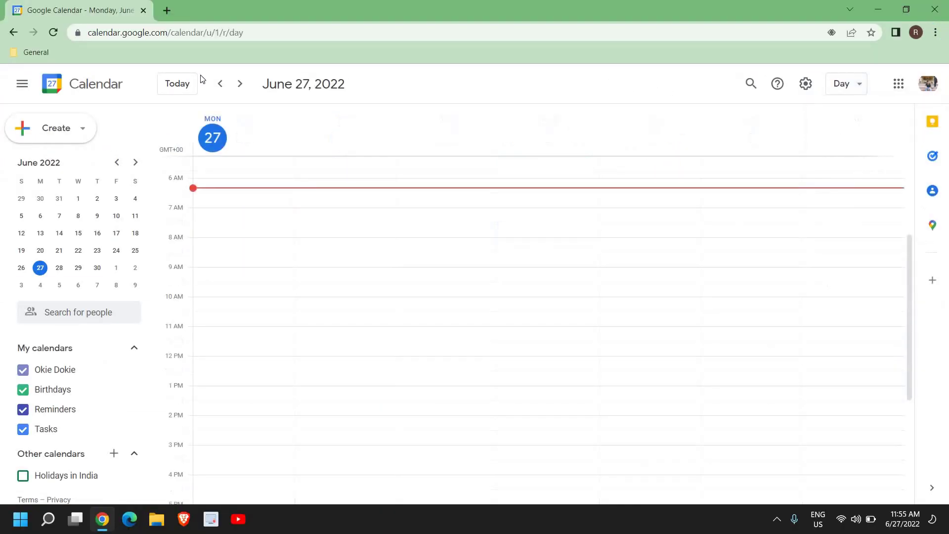
left_click(846, 93)
left_click(848, 162)
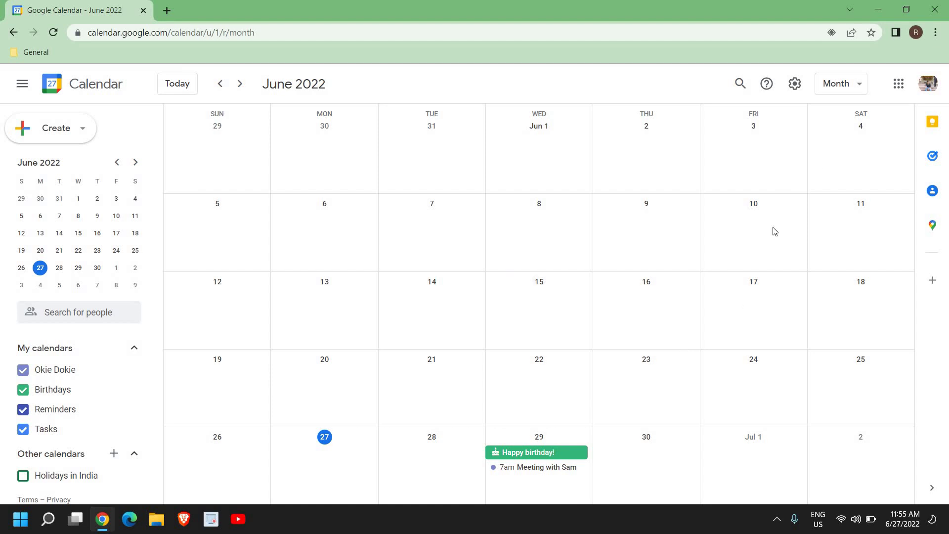
left_click(836, 84)
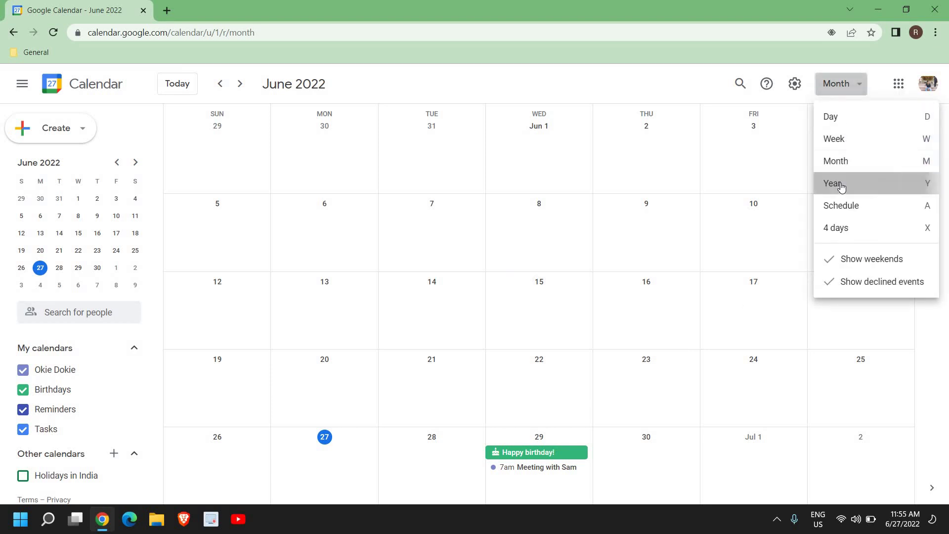
left_click(840, 185)
left_click(834, 85)
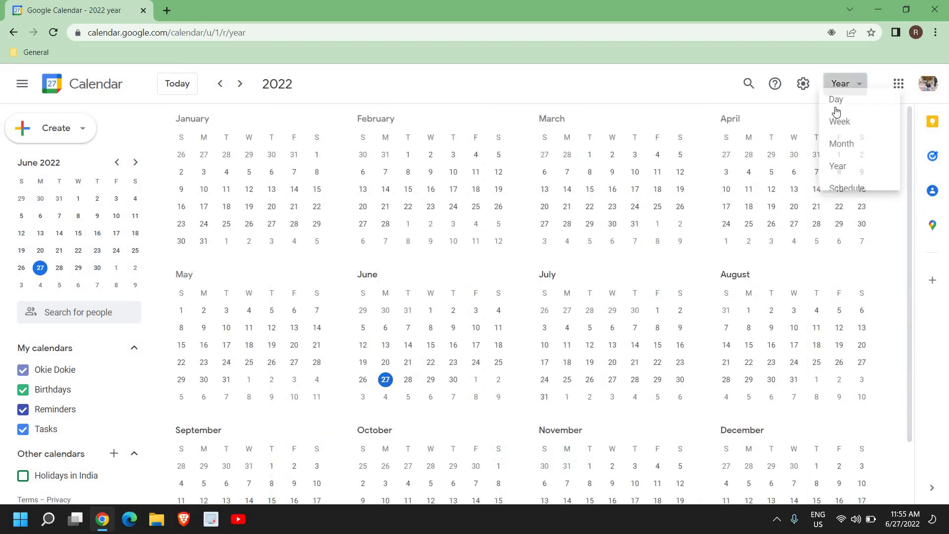
left_click(834, 139)
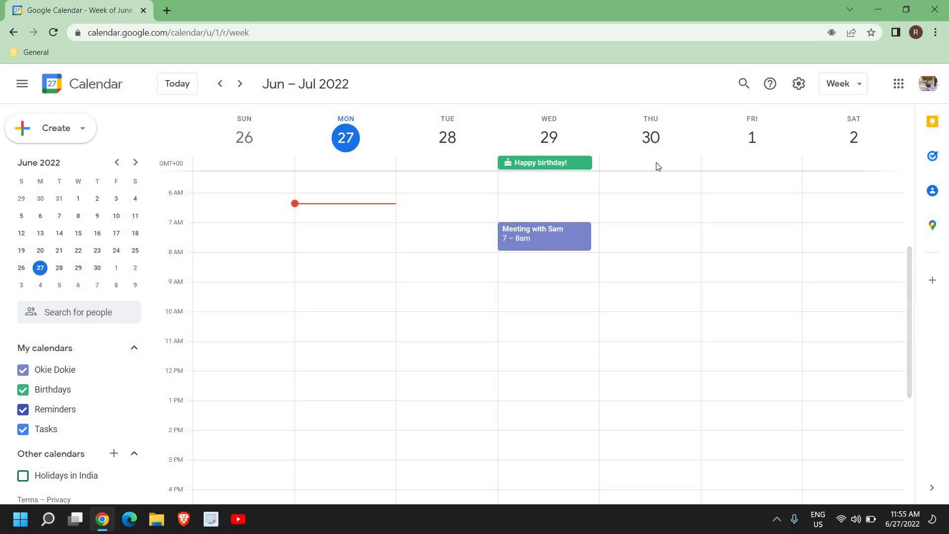
Draft a 'Training' event on Thursday June 30, 9:30–10:30am, with no guests, and open its full details.
left_click(635, 300)
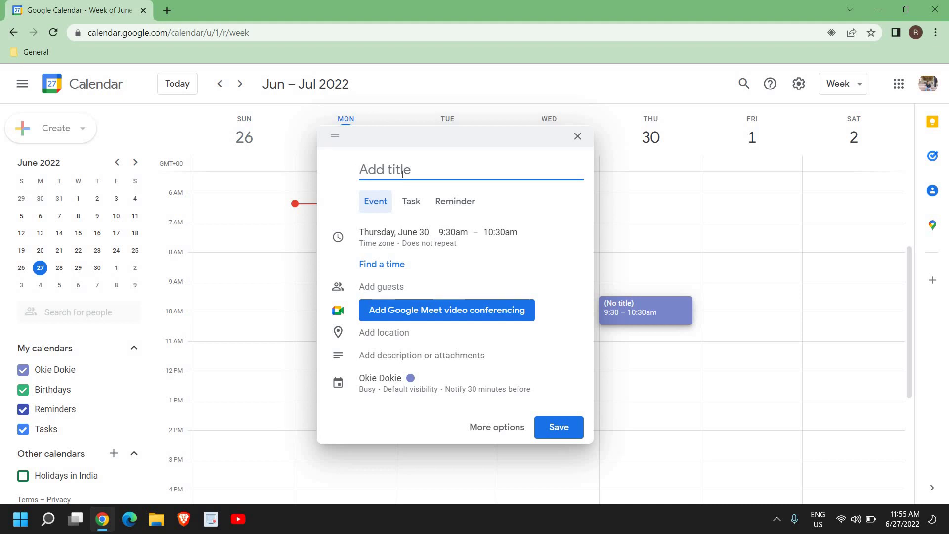
type("Training")
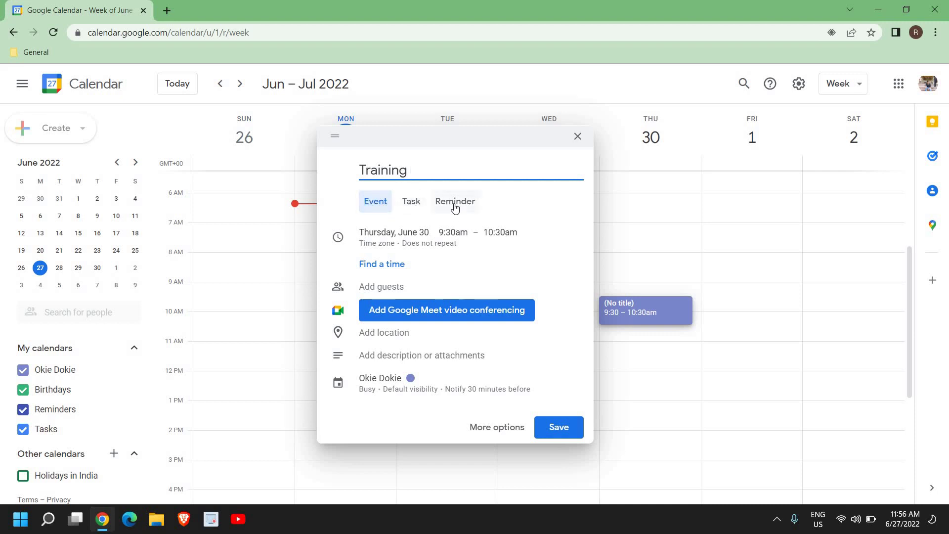
left_click(415, 207)
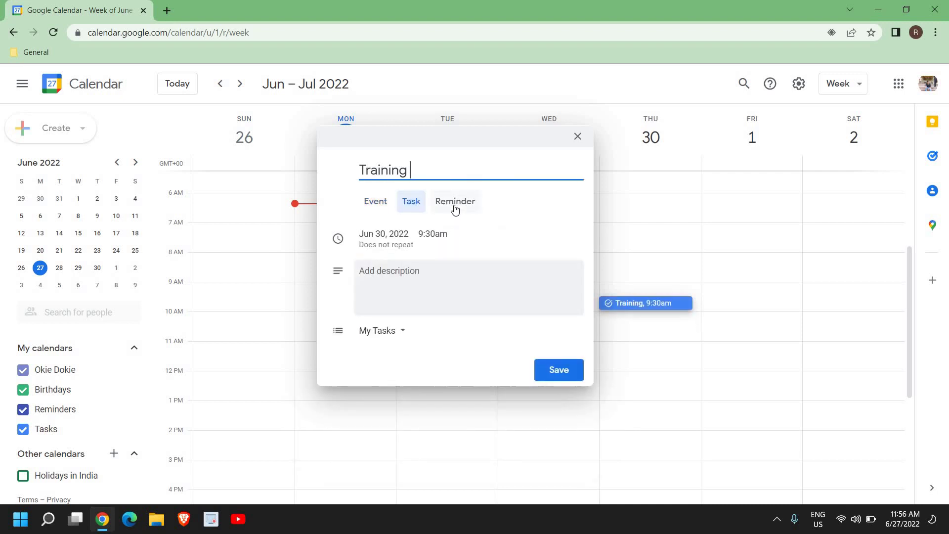
left_click(452, 206)
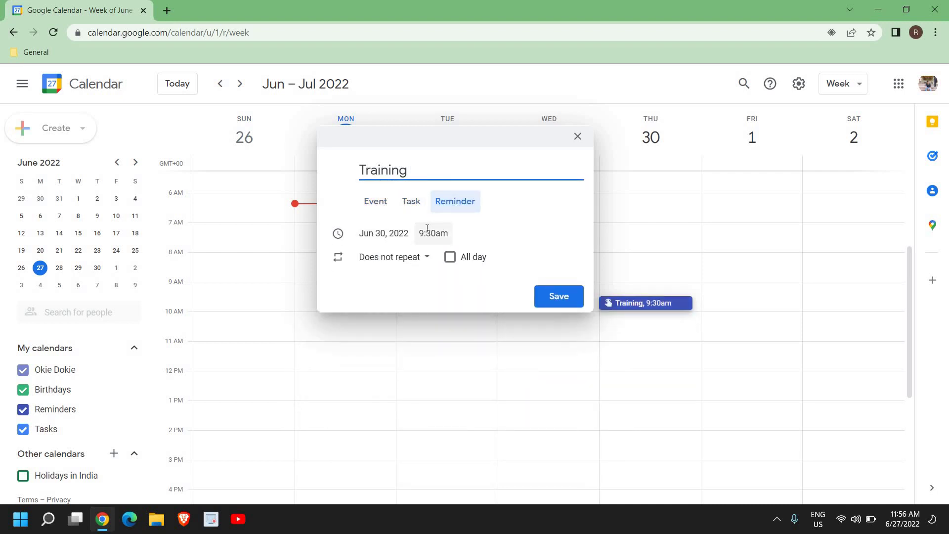
left_click(375, 206)
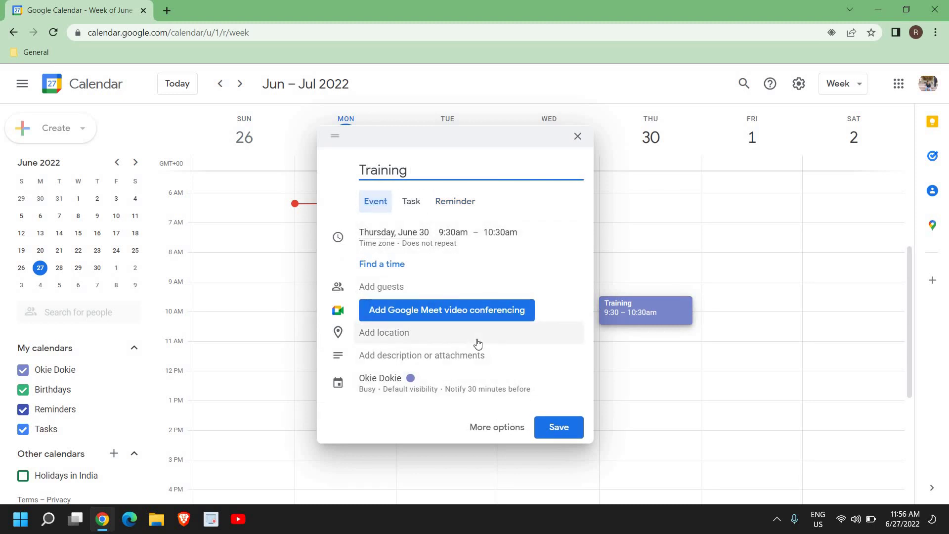
left_click(381, 289)
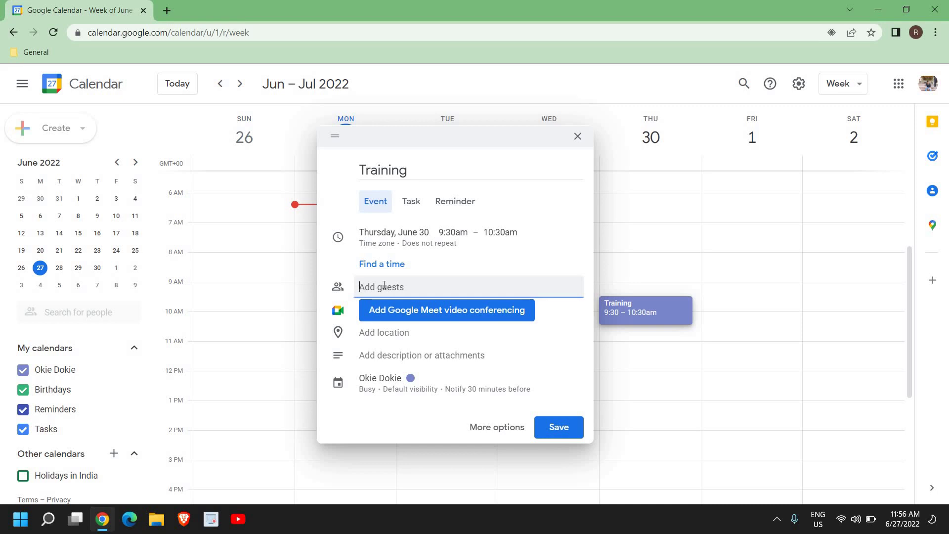
type("ss")
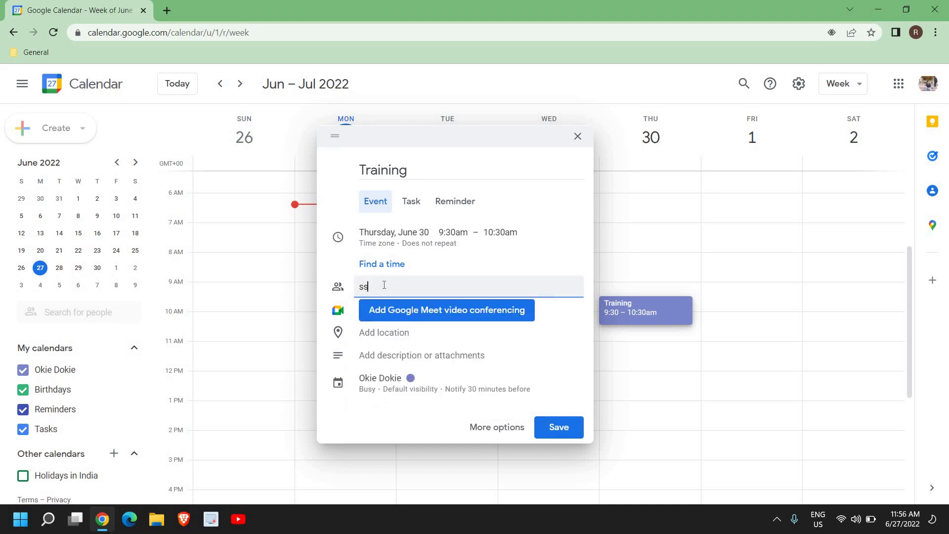
key("BackSpace")
left_click(492, 428)
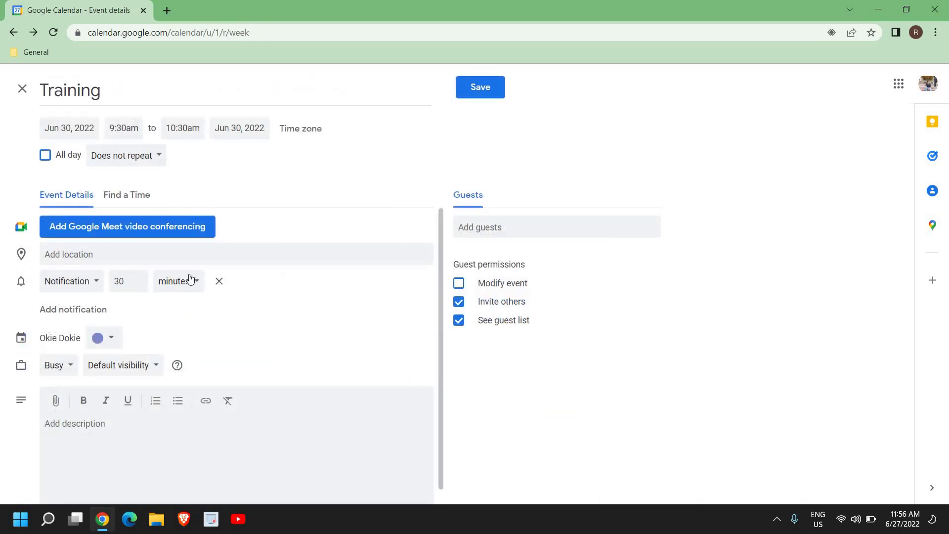
Set the event reminder to Email and keep the event marked Busy.
left_click(81, 282)
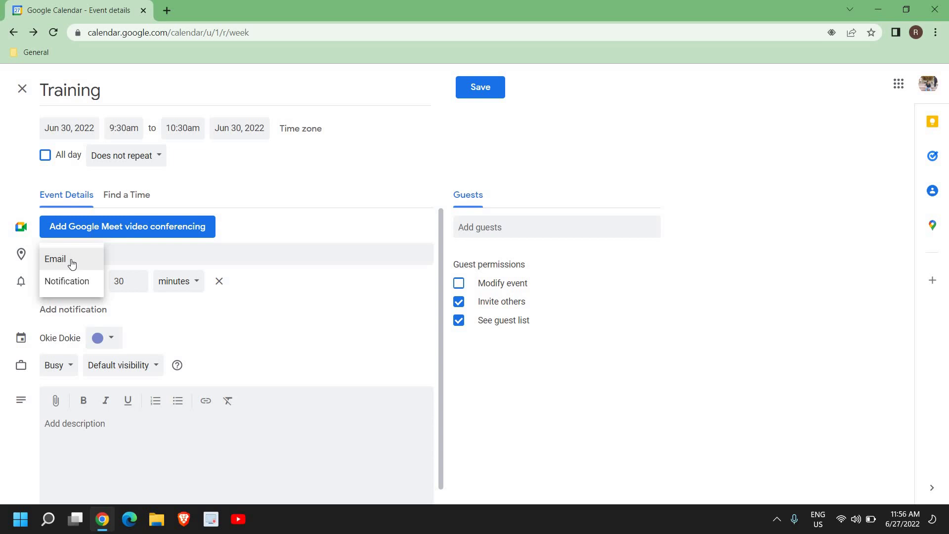
left_click(71, 264)
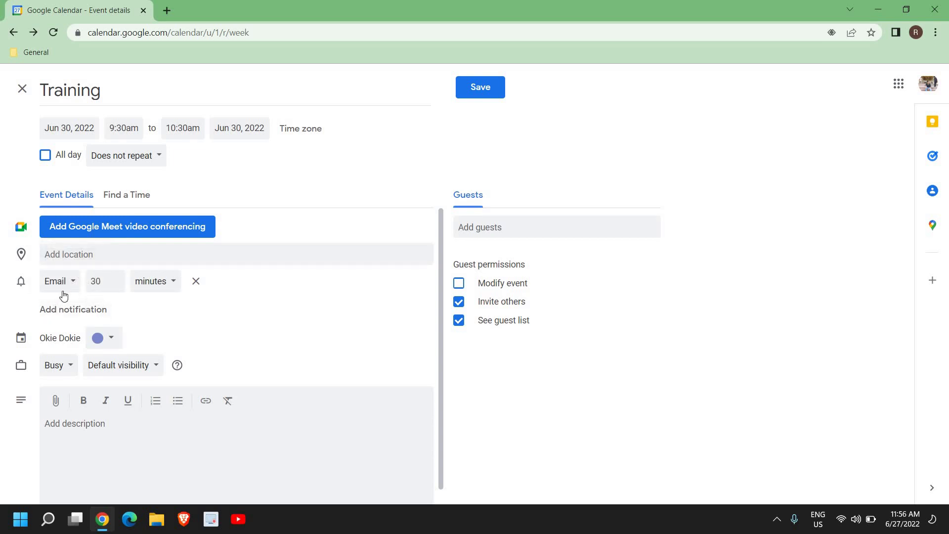
scroll(144, 391, "down", 1)
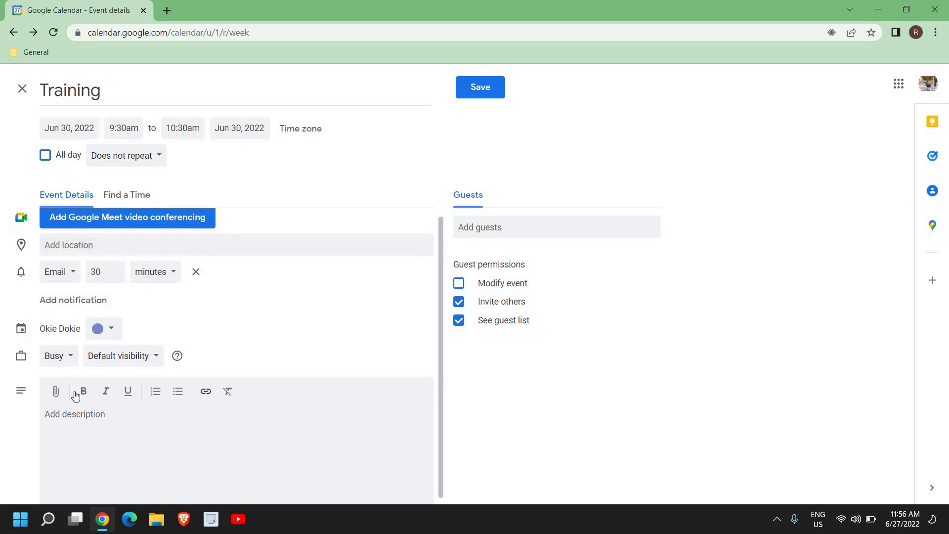
left_click(54, 351)
left_click(79, 351)
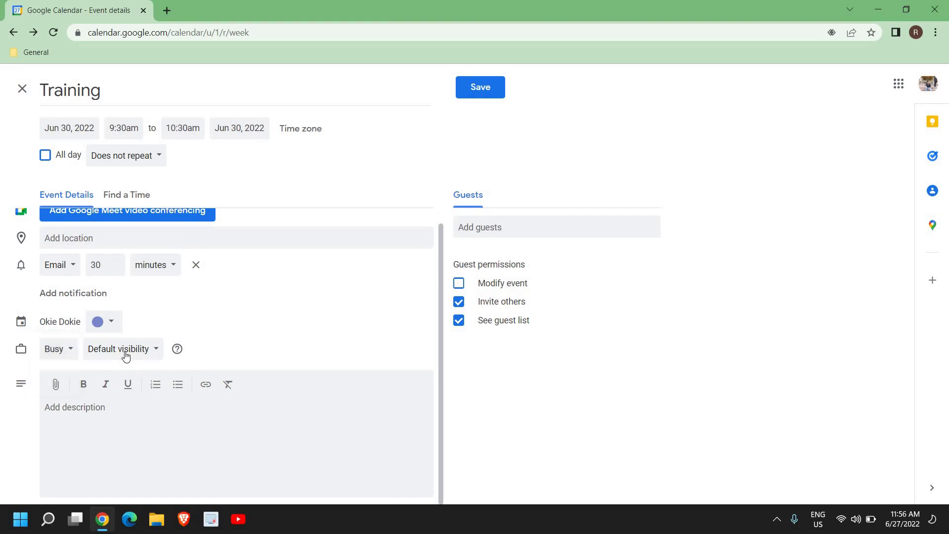
Set the Training event's visibility to Public.
left_click(126, 350)
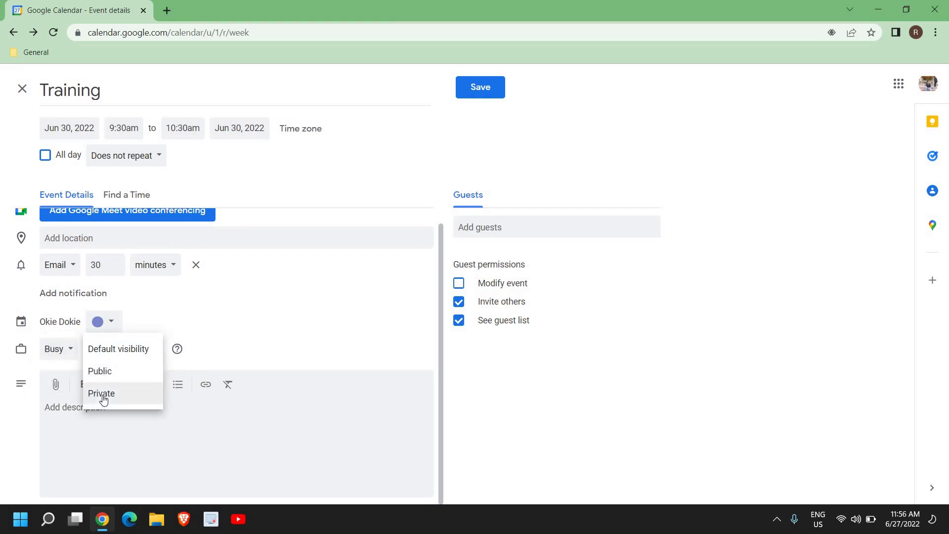
left_click(105, 402)
left_click(117, 352)
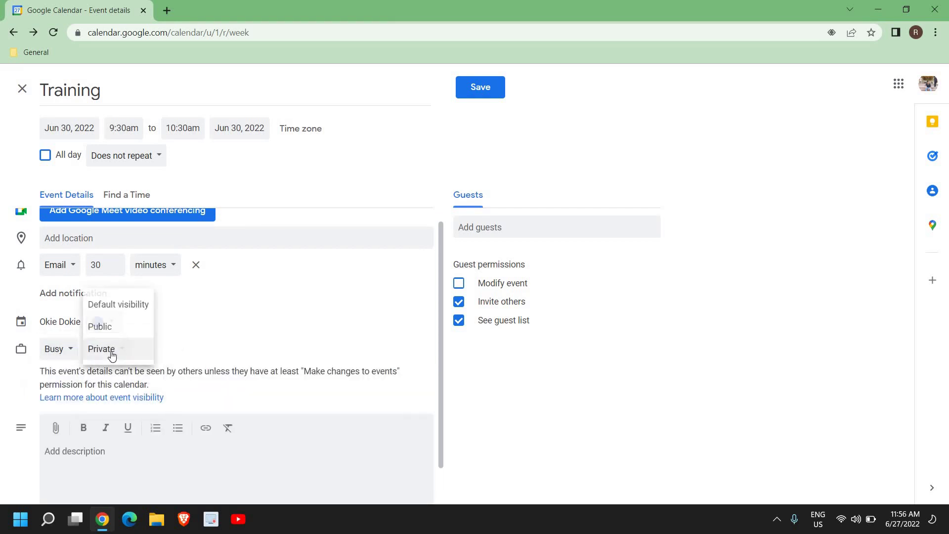
left_click(106, 328)
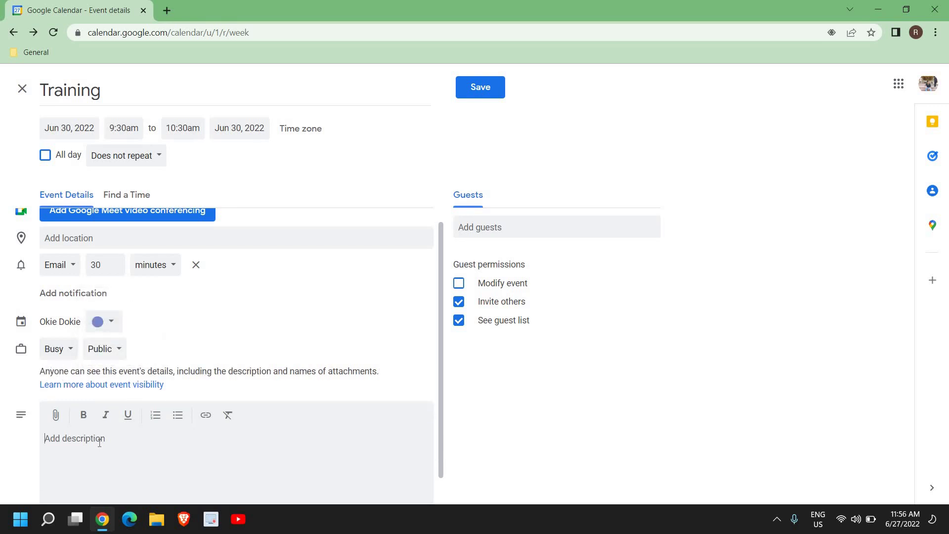
Leave the description and guests empty and save the Training event.
scroll(166, 421, "down", 1)
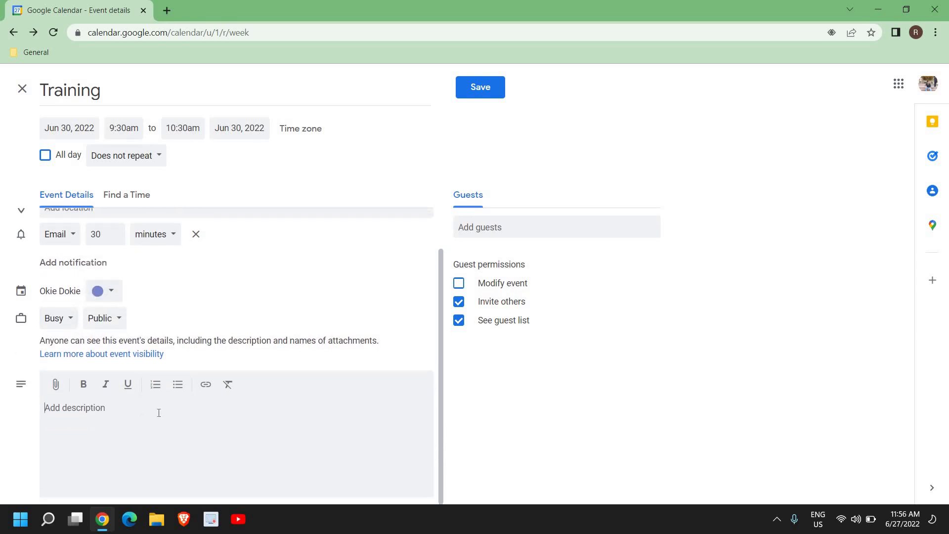
left_click(161, 407)
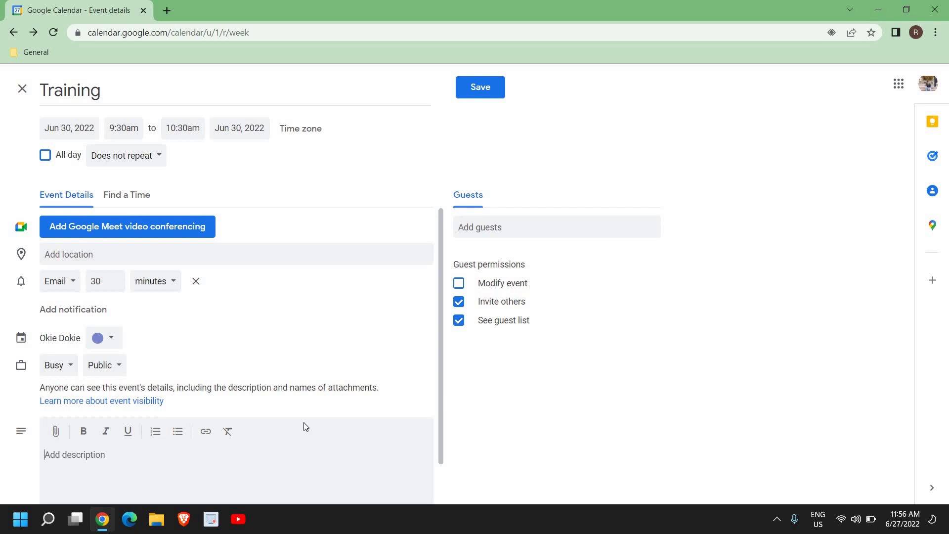
left_click(482, 226)
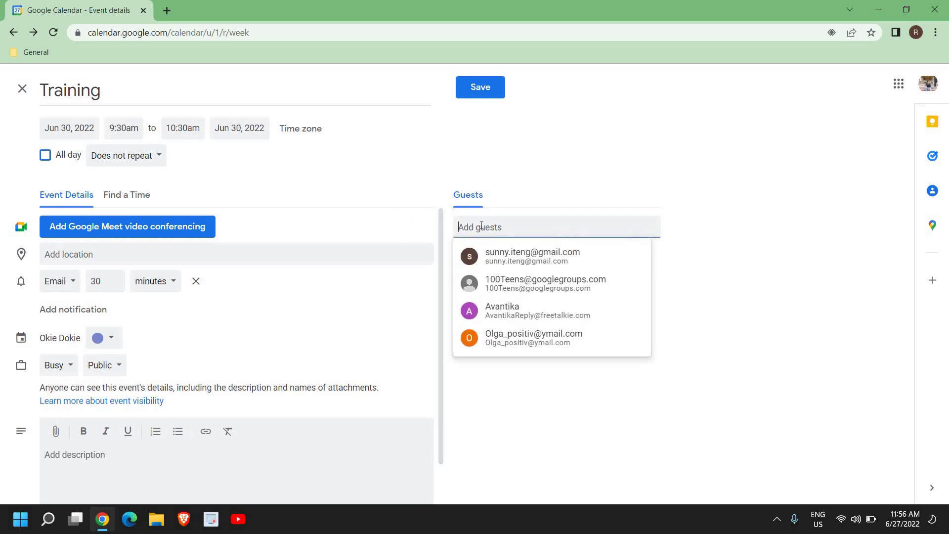
left_click(501, 205)
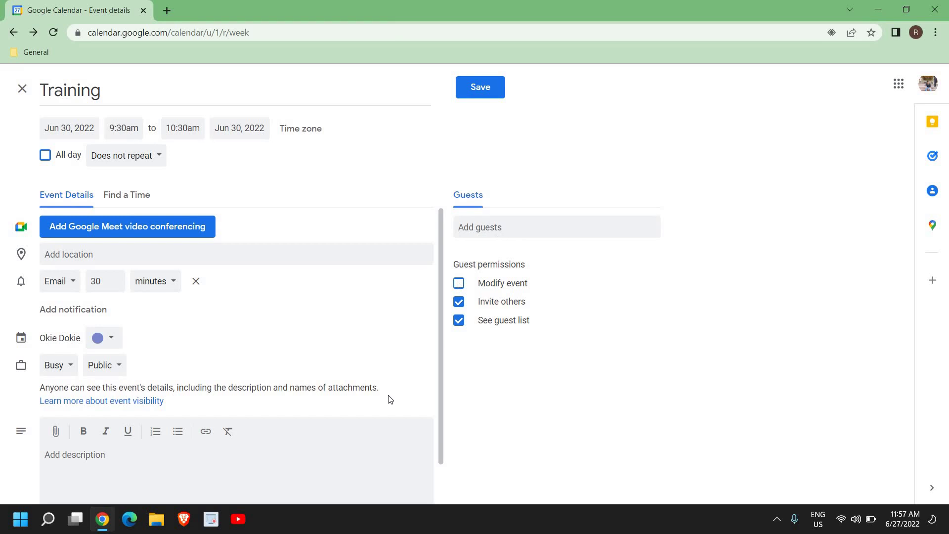
left_click(483, 94)
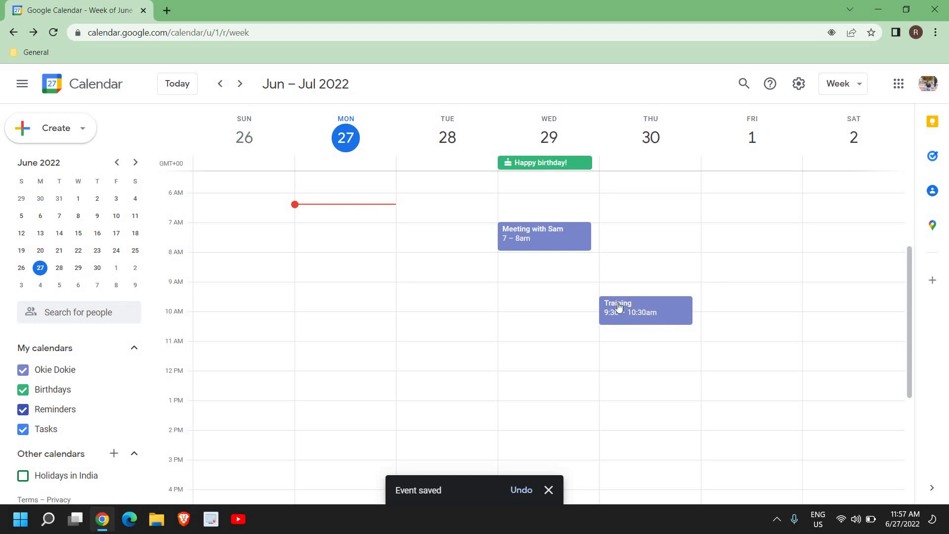
Open the Training event on Thursday to view its 30-minute email reminder and Public visibility.
left_click(661, 311)
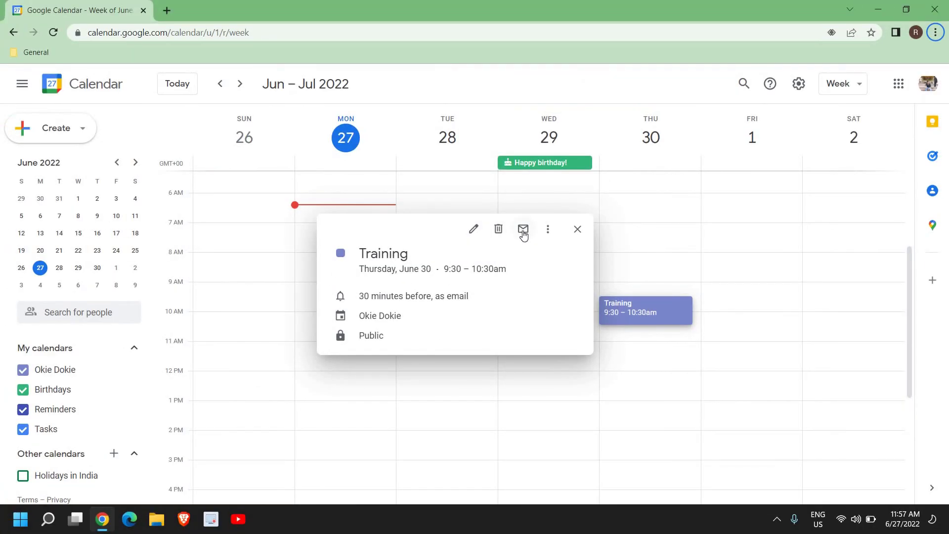
left_click(575, 229)
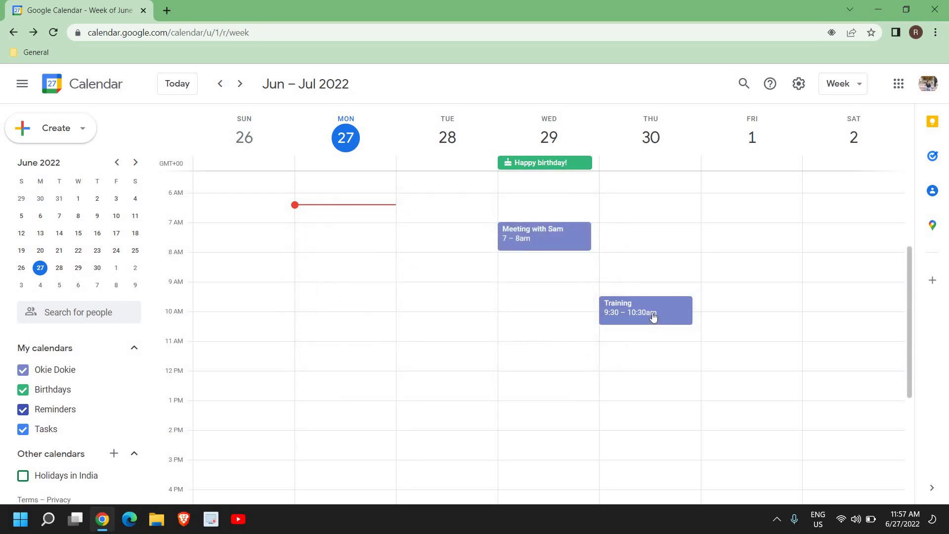
left_click(653, 315)
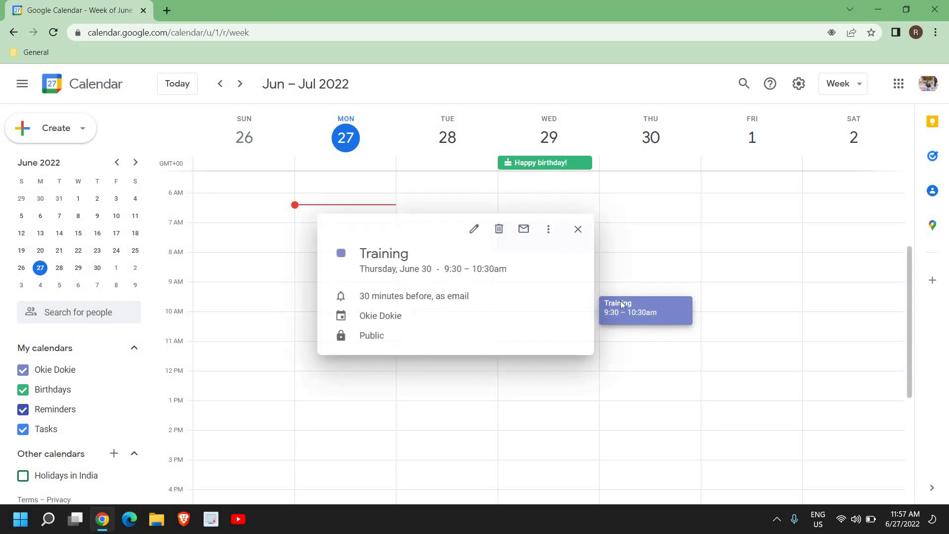
Cancel the email-guests message for Training and close the event popup.
left_click(522, 230)
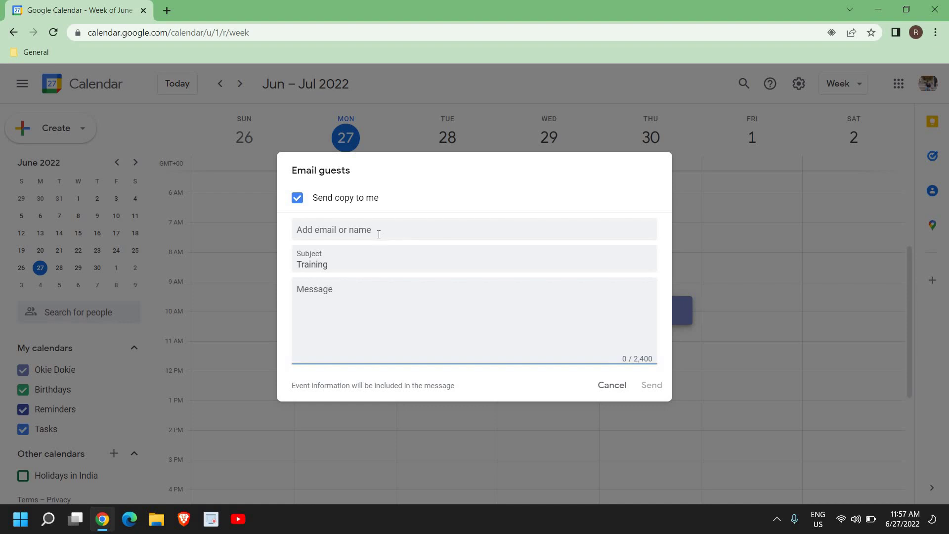
left_click(615, 389)
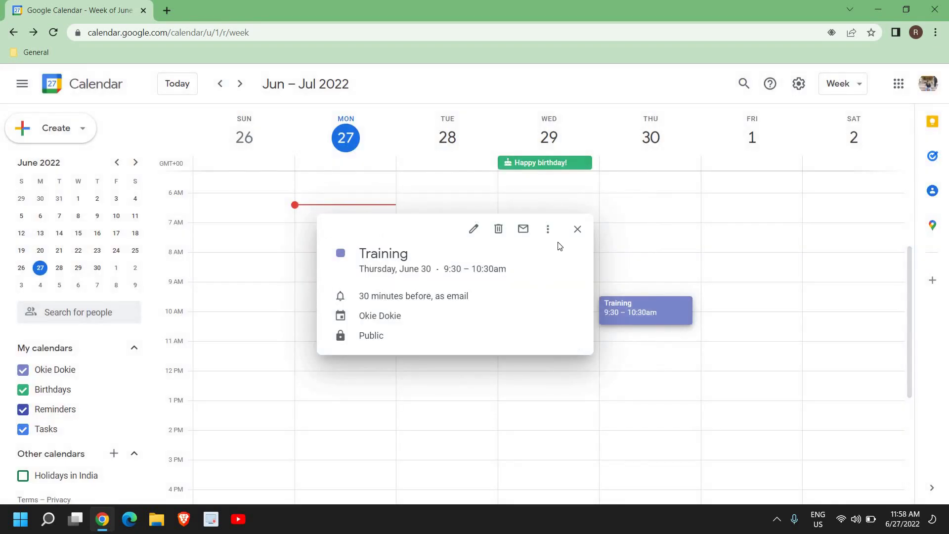
left_click(581, 238)
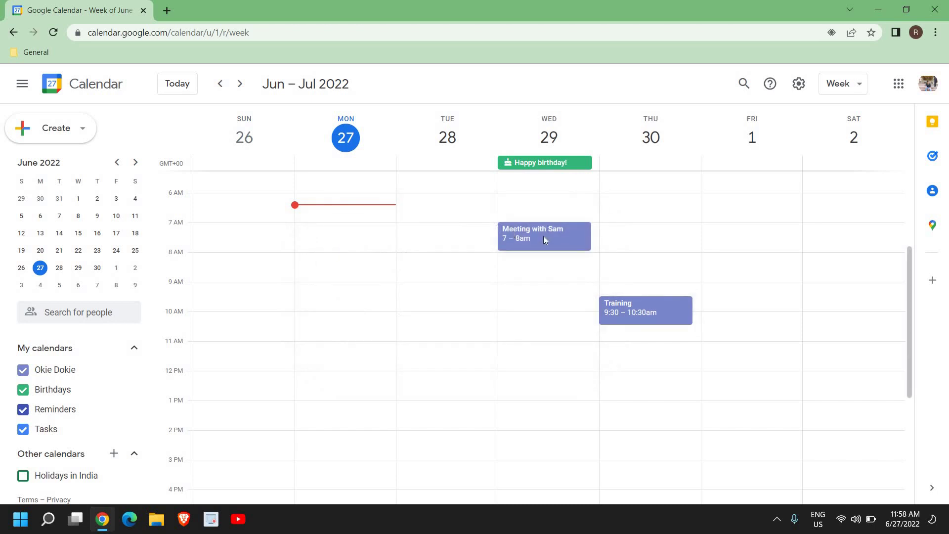
View the Wednesday June 29, 7–8am weekly meeting's details and its more-options menu.
left_click(543, 237)
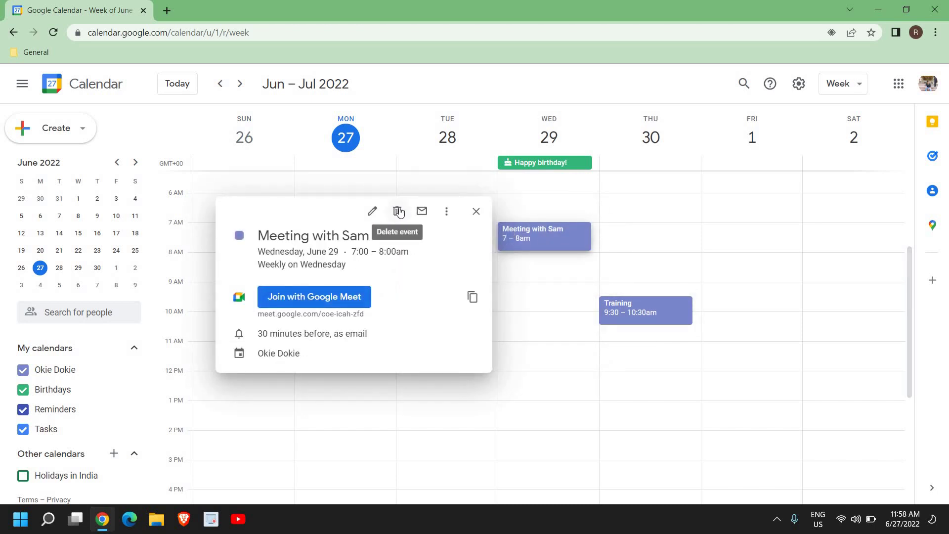
left_click(476, 212)
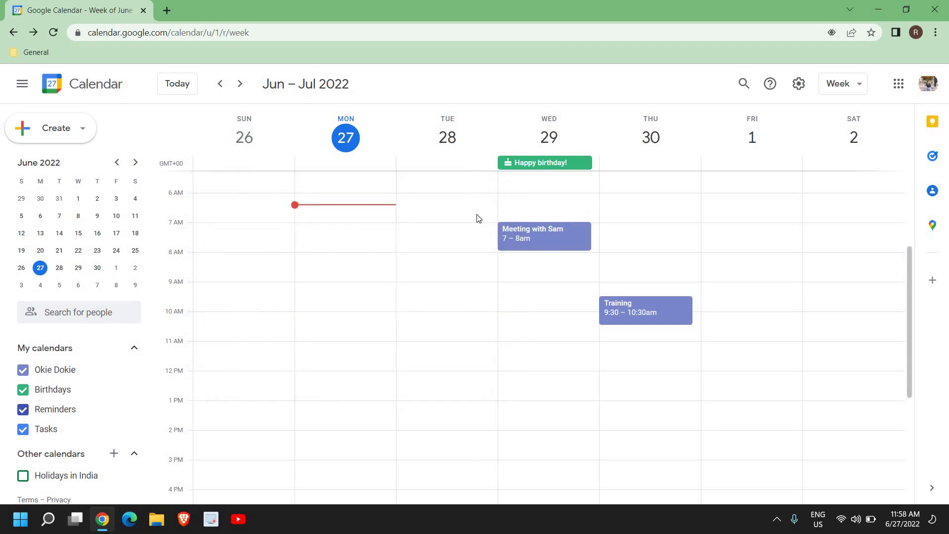
left_click(559, 240)
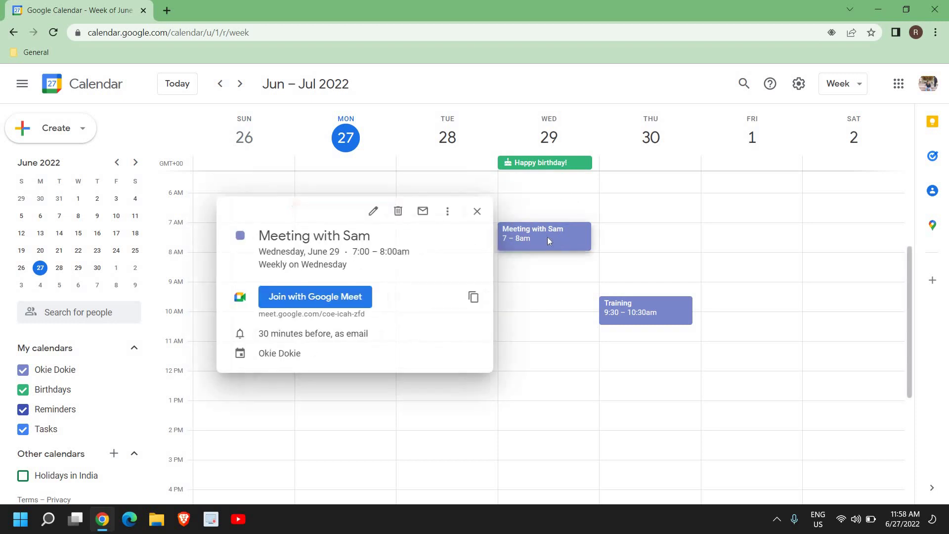
left_click(447, 213)
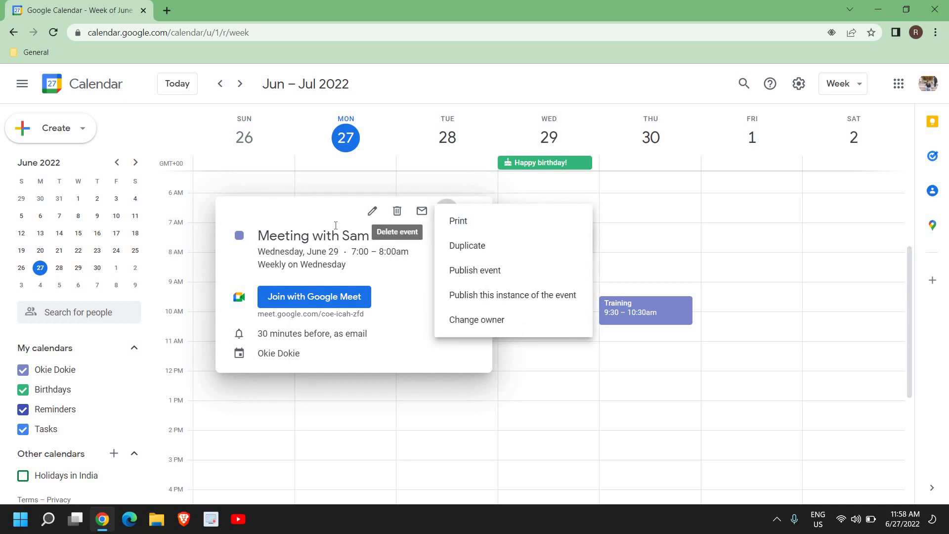
left_click(297, 216)
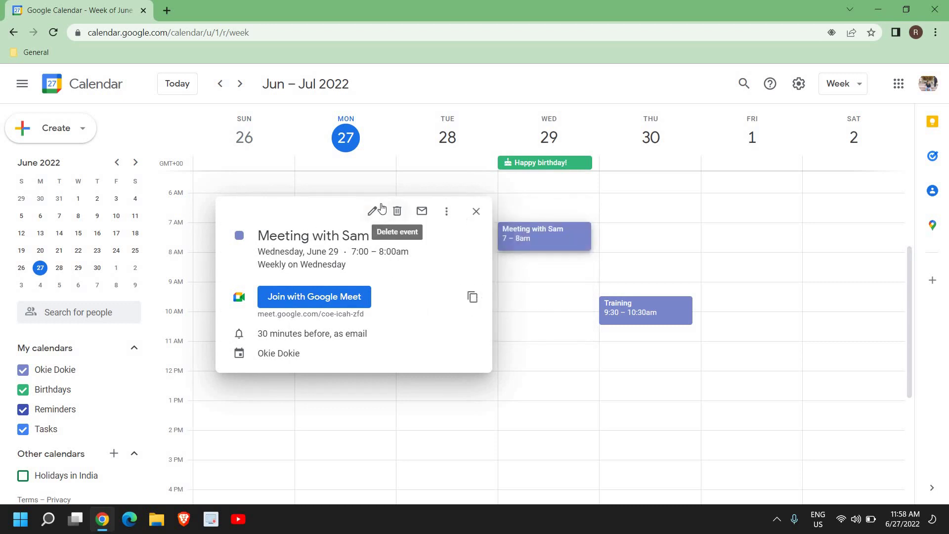